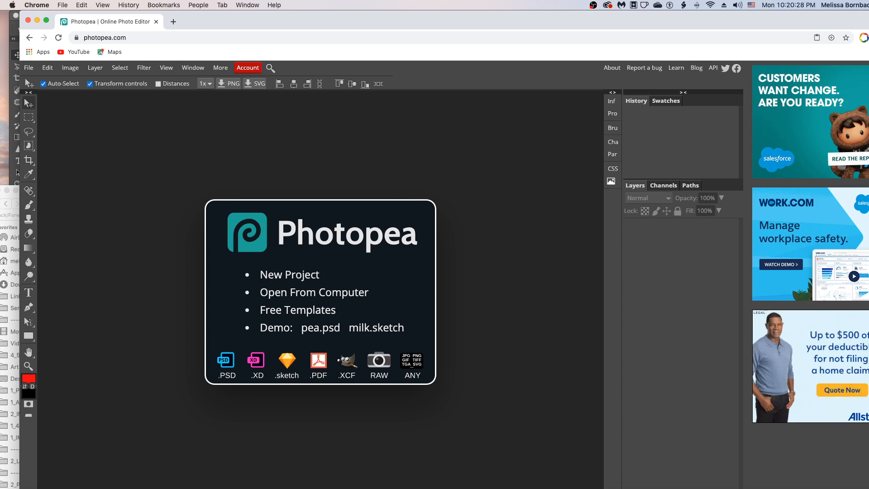
Open WhiteFrameBundle_4_5Ratio_1CanvasPortrait.psd from the "4_5 Ratio White Frame 1up Portrait" folder on the computer
{"action": "left_click", "coordinate": [358, 292]}
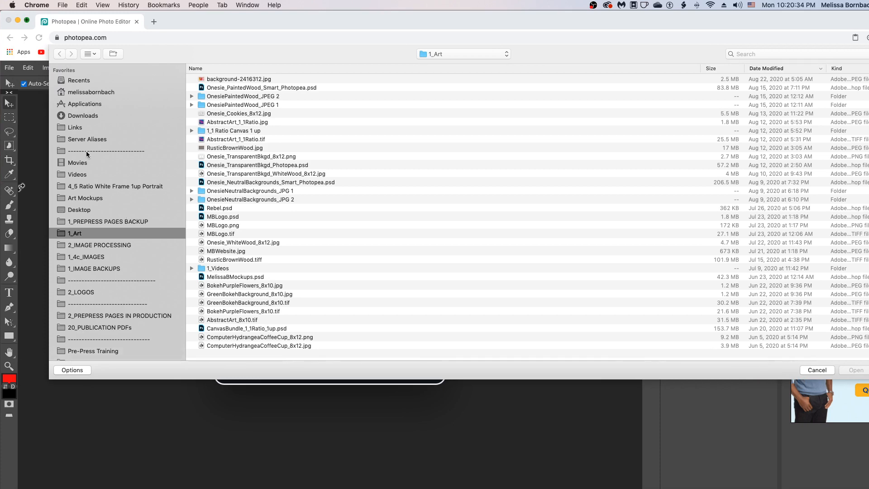
{"action": "left_click", "coordinate": [123, 187]}
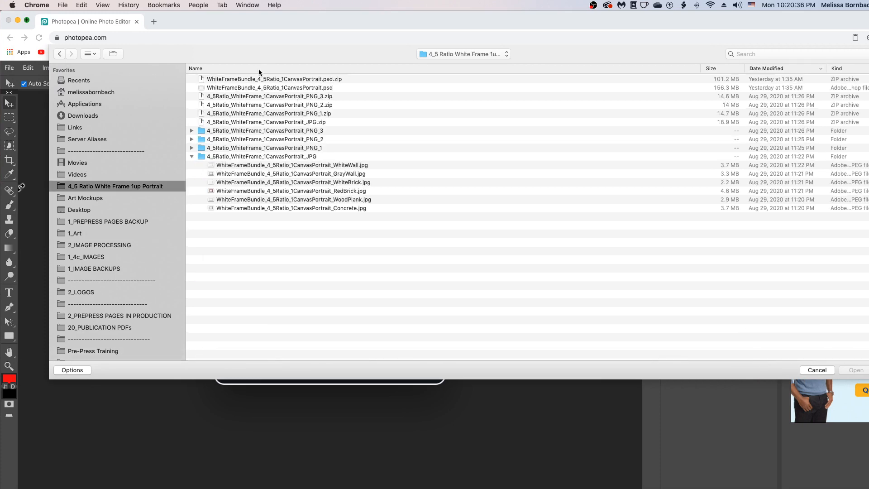
{"action": "left_click", "coordinate": [307, 88]}
{"action": "double_click", "coordinate": [307, 88]}
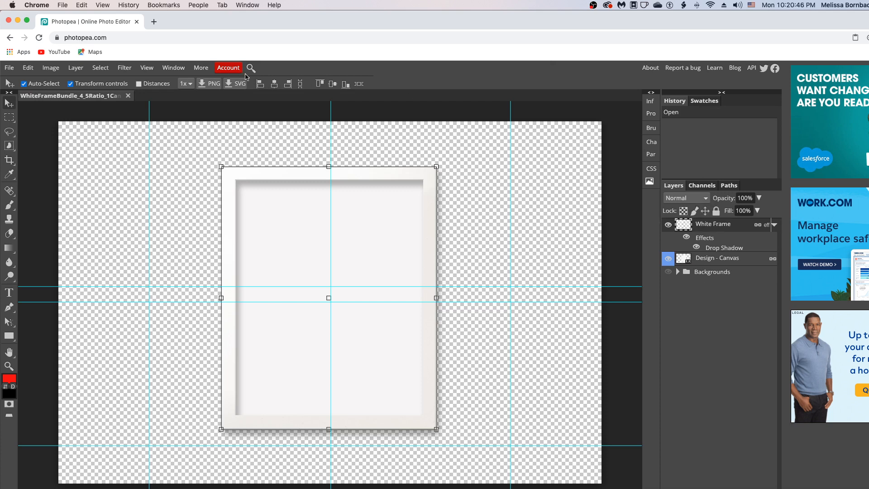
{"action": "left_click", "coordinate": [169, 70]}
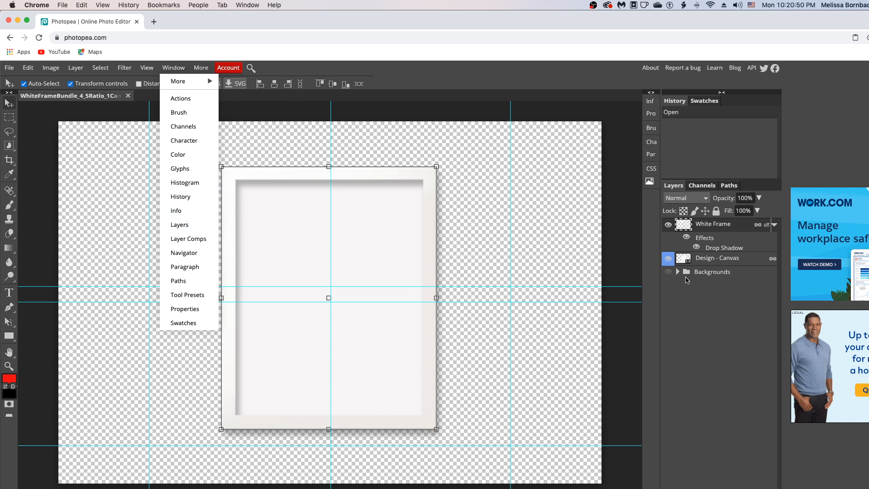
{"action": "left_click", "coordinate": [710, 294]}
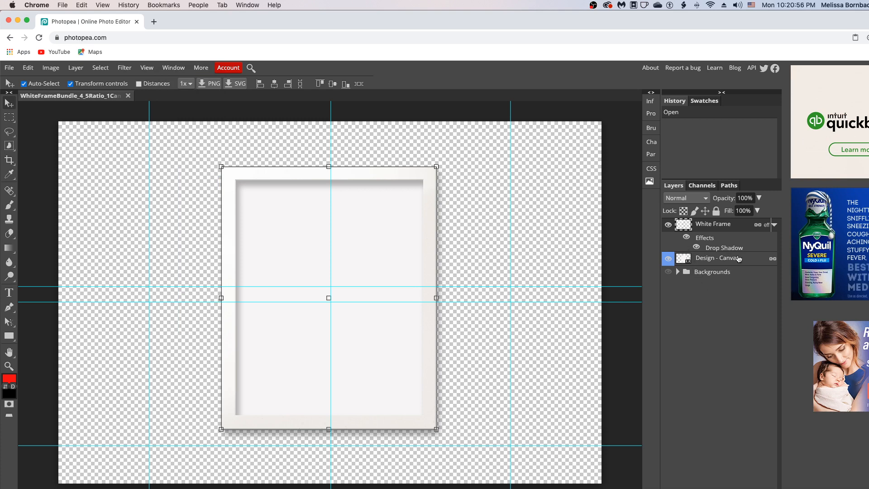
Open the contents of the Design - Canvas smart object for editing
{"action": "left_click", "coordinate": [686, 259]}
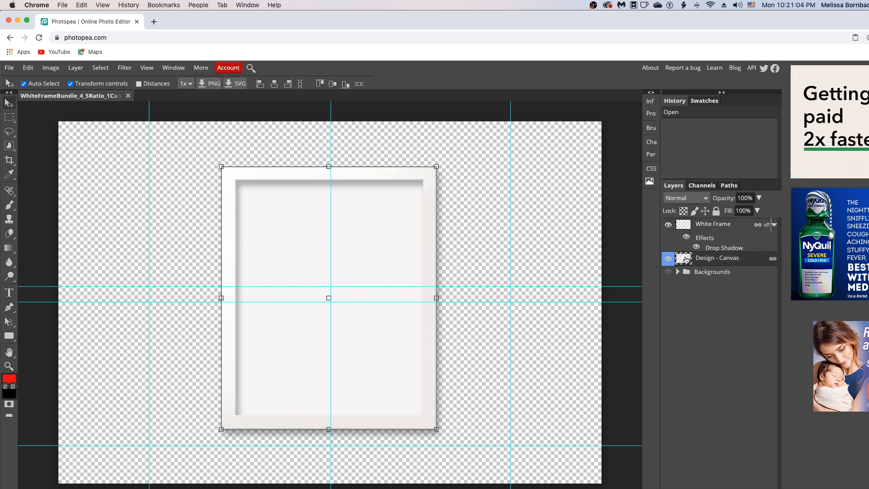
{"action": "double_click", "coordinate": [686, 259]}
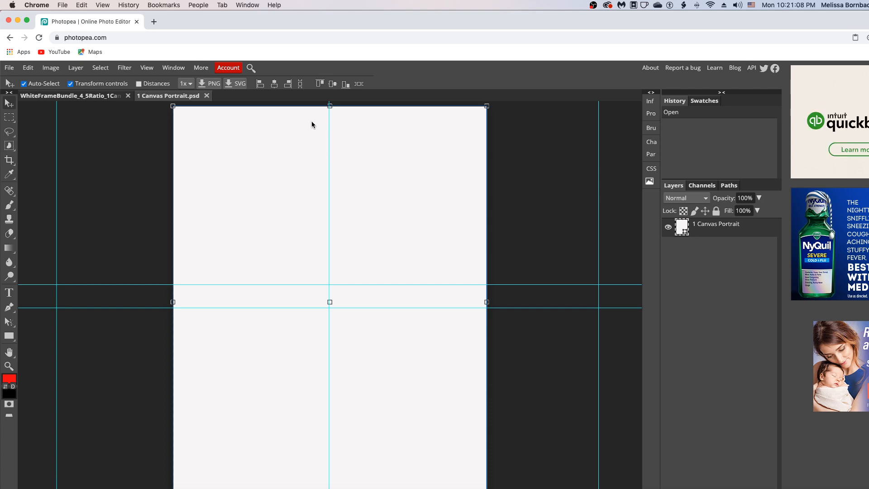
Open the artwork image background-2416312.jpg from the 1_Art folder
{"action": "left_click", "coordinate": [8, 68]}
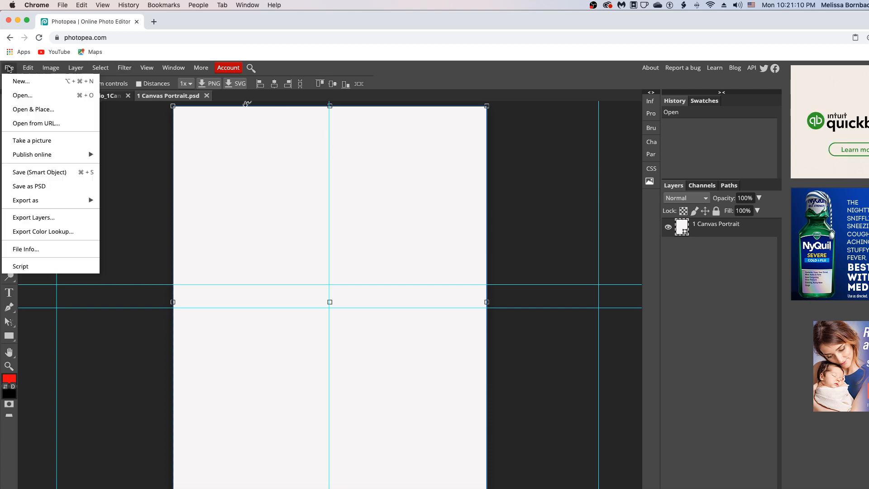
{"action": "left_click", "coordinate": [23, 96]}
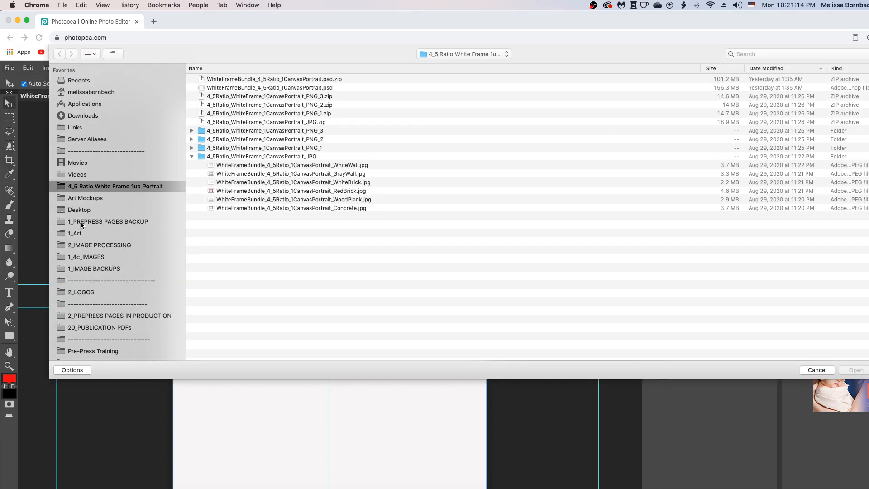
{"action": "left_click", "coordinate": [79, 233]}
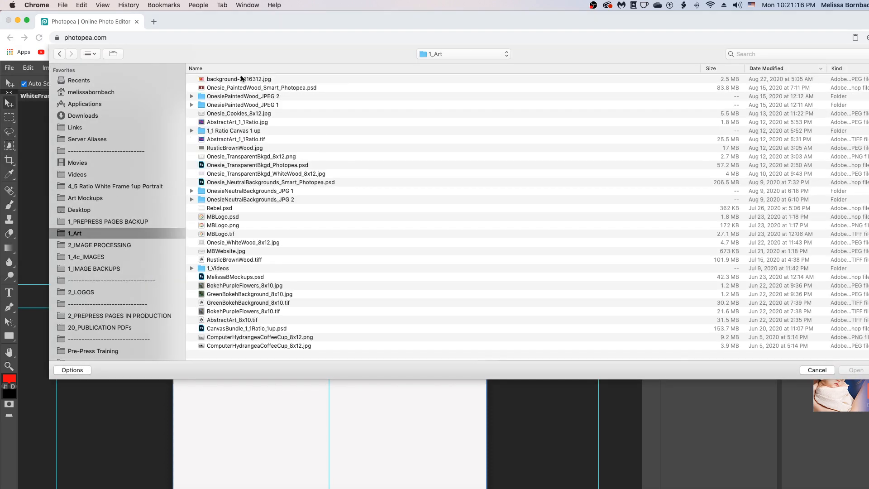
{"action": "double_click", "coordinate": [243, 80]}
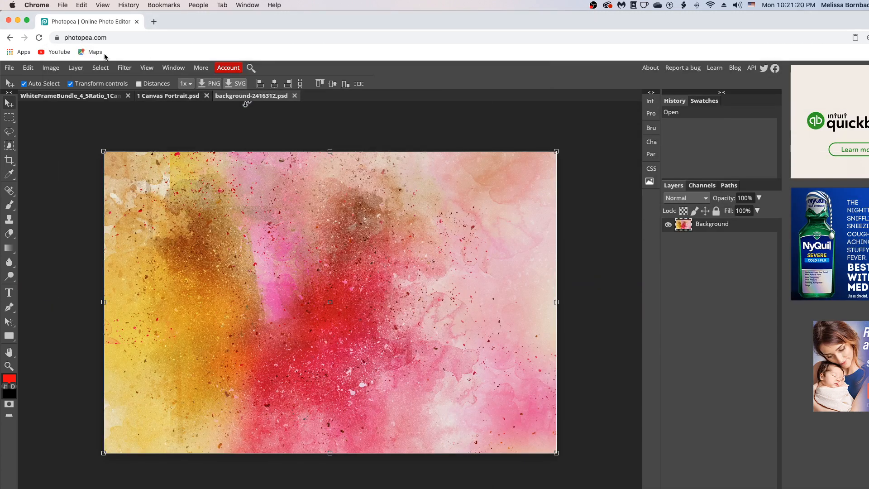
Copy the entire background-2416312 artwork and paste it into the 1 Canvas Portrait smart object document
{"action": "left_click", "coordinate": [101, 68]}
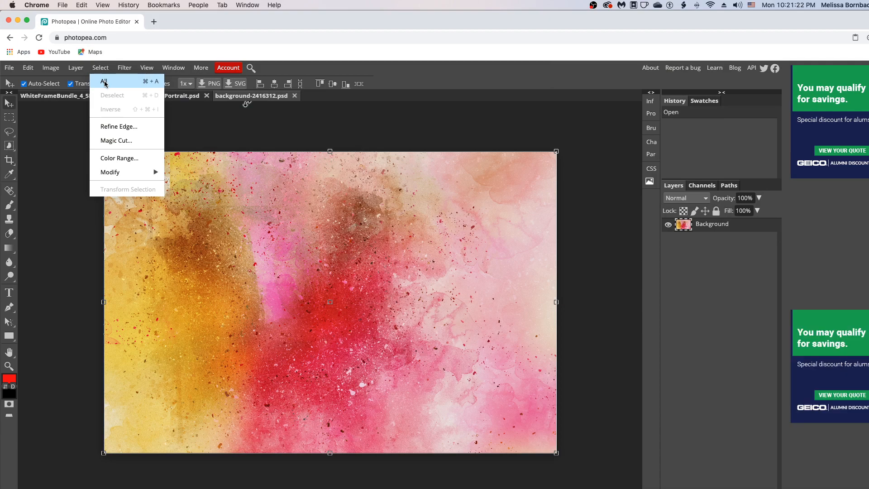
{"action": "left_click", "coordinate": [104, 82]}
{"action": "left_click", "coordinate": [28, 68]}
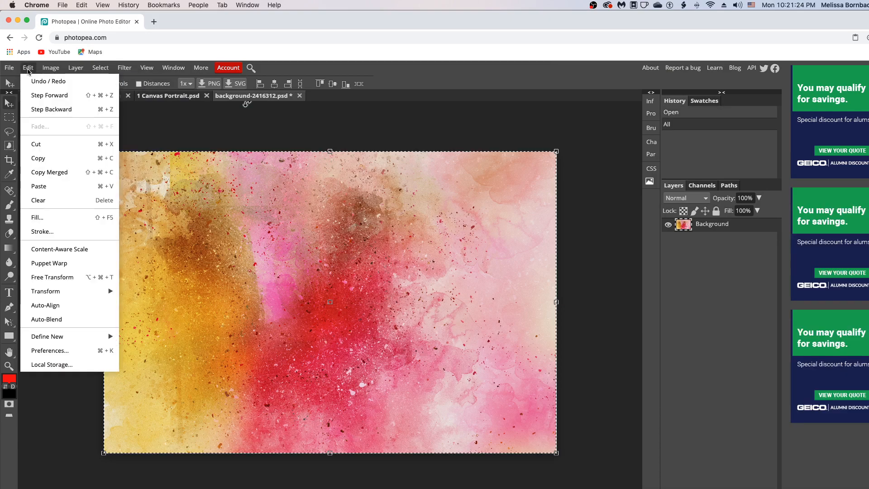
{"action": "left_click", "coordinate": [53, 158]}
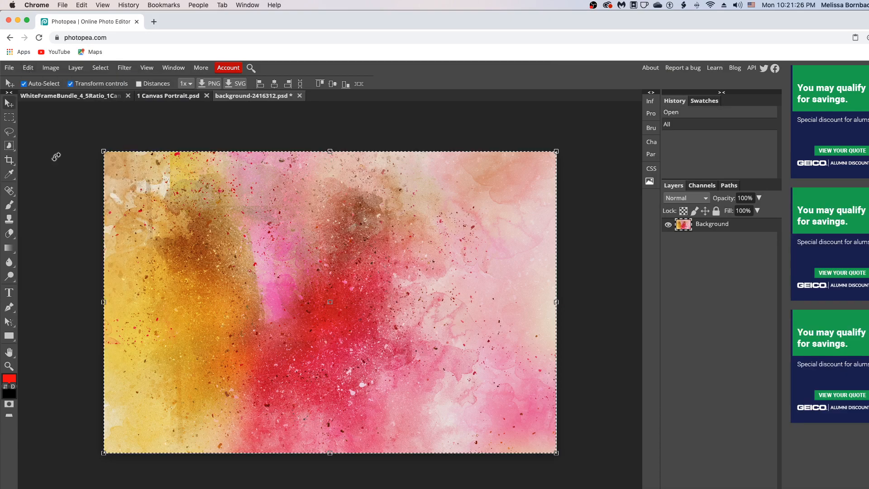
{"action": "left_click", "coordinate": [177, 98]}
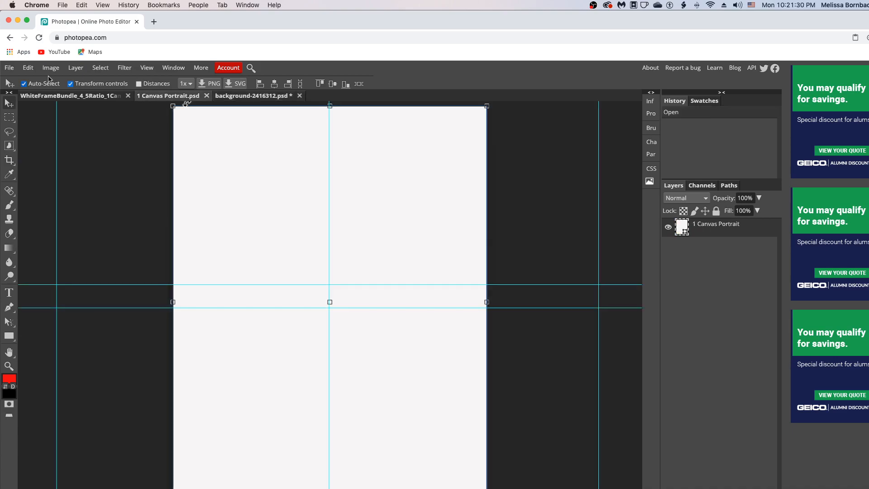
{"action": "left_click", "coordinate": [28, 68]}
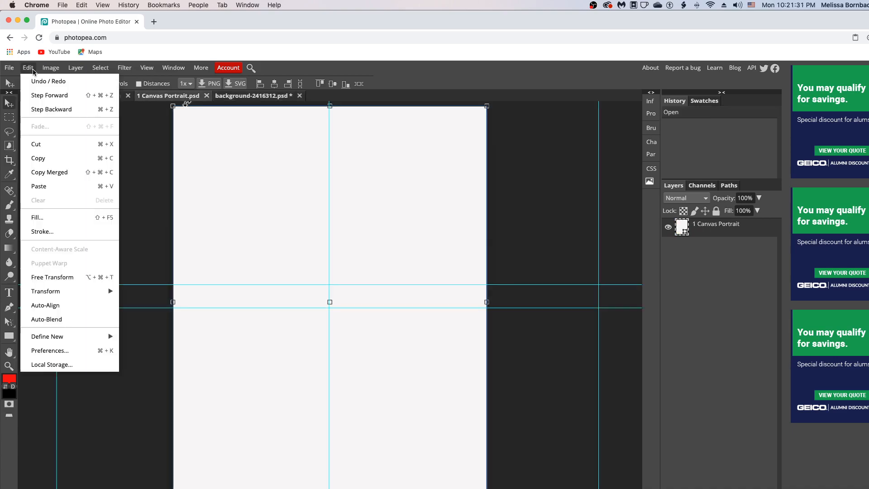
{"action": "left_click", "coordinate": [93, 187]}
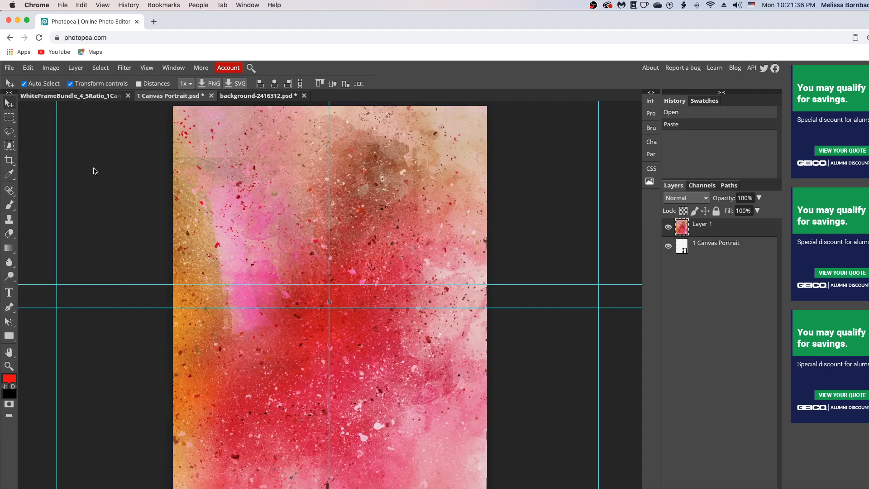
Scale the pasted artwork proportionally down to about 94% so that it still covers the whole canvas
{"action": "key", "text": "super+minus"}
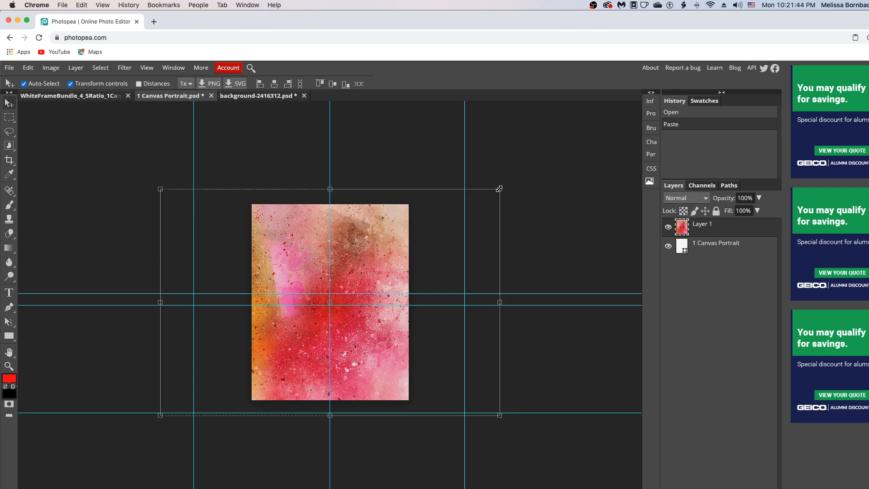
{"action": "left_click_drag", "start_coordinate": [499, 189], "coordinate": [479, 198]}
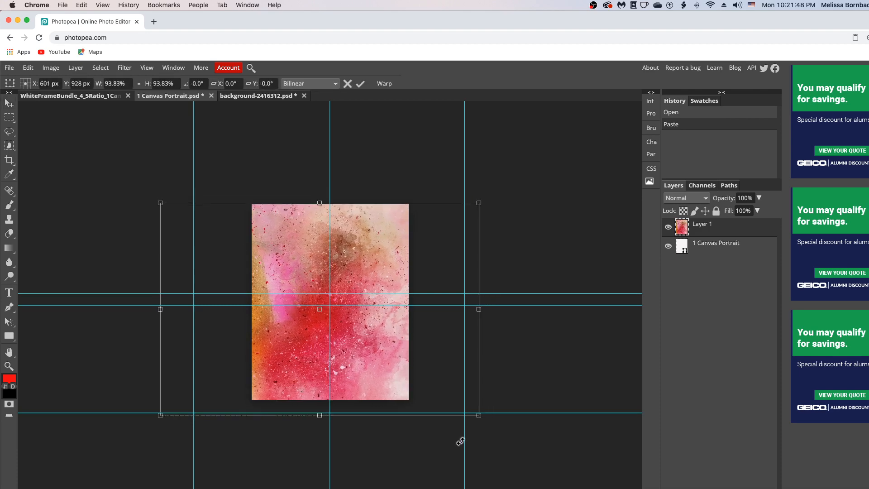
{"action": "right_click", "coordinate": [439, 393]}
{"action": "left_click", "coordinate": [534, 276]}
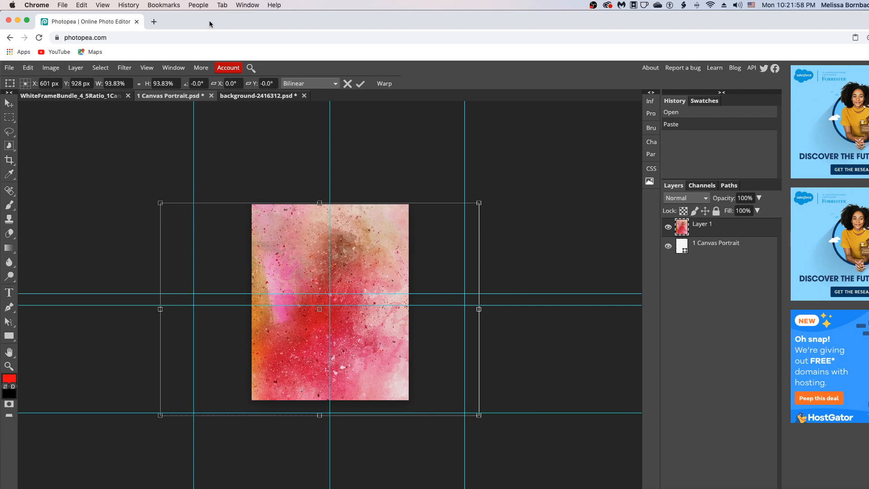
Save the 1 Canvas Portrait smart object with the resized artwork
{"action": "left_click_drag", "start_coordinate": [211, 25], "coordinate": [226, 25]}
{"action": "left_click", "coordinate": [25, 69]}
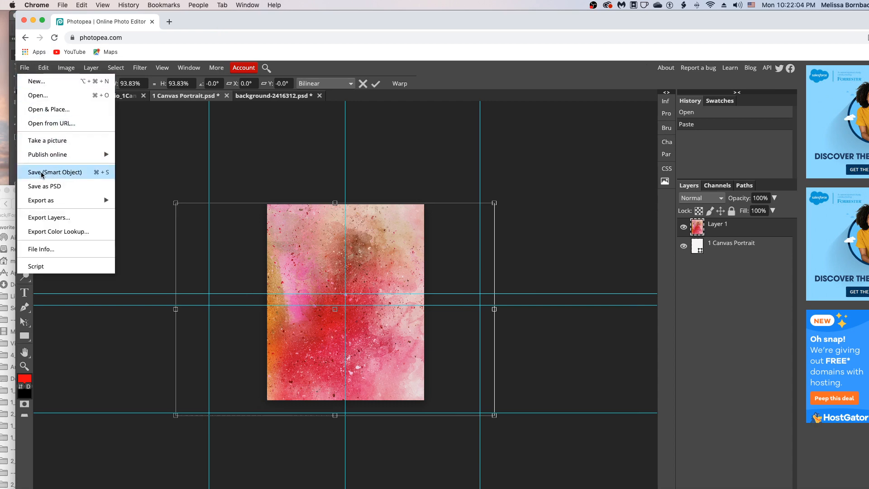
{"action": "left_click", "coordinate": [88, 174]}
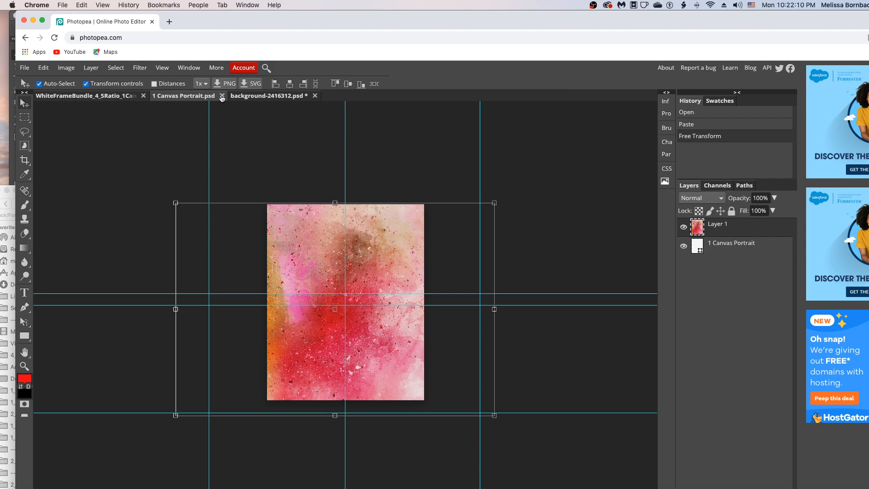
Close the 1 Canvas Portrait and background-2416312 documents and deselect all layers in the frame mockup
{"action": "left_click", "coordinate": [222, 96]}
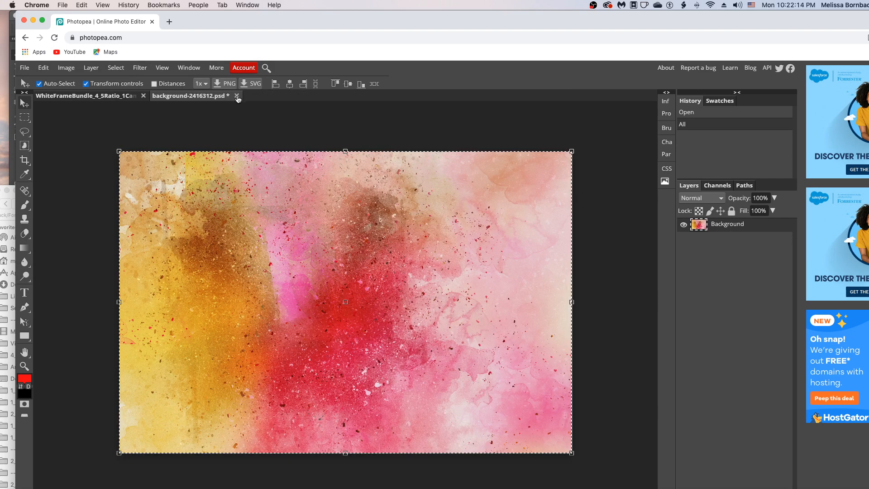
{"action": "left_click", "coordinate": [237, 98]}
{"action": "left_click", "coordinate": [559, 101]}
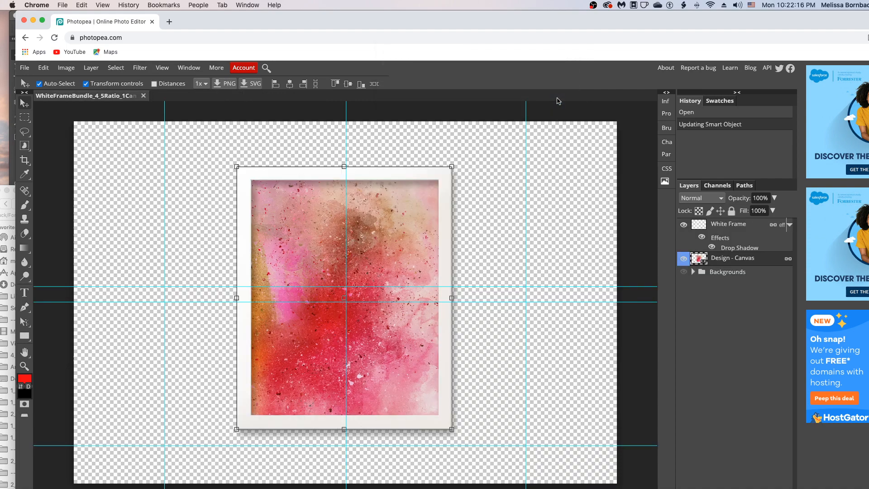
{"action": "left_click", "coordinate": [542, 132]}
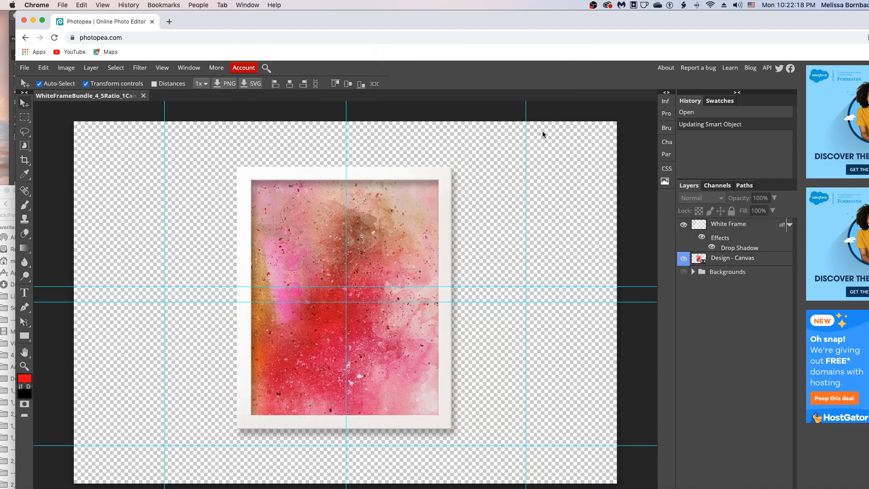
Make the Backgrounds group visible and expand it to list its wall layers
{"action": "left_click", "coordinate": [684, 273]}
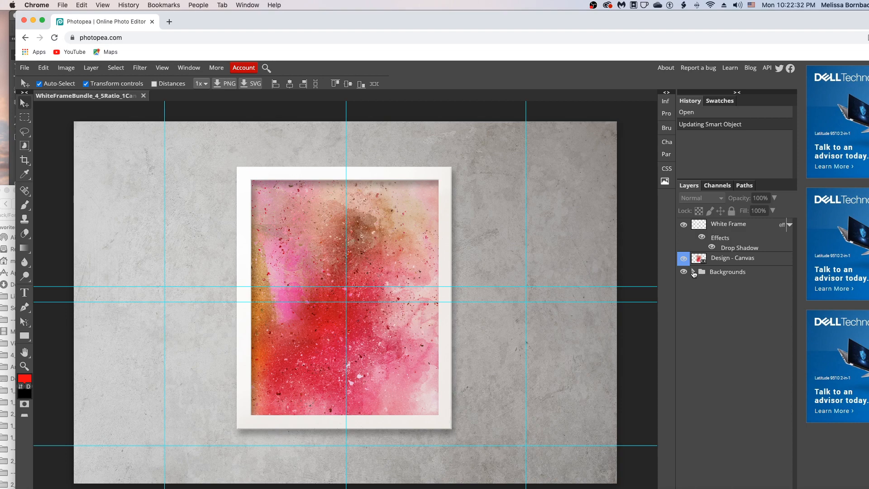
{"action": "left_click", "coordinate": [693, 273]}
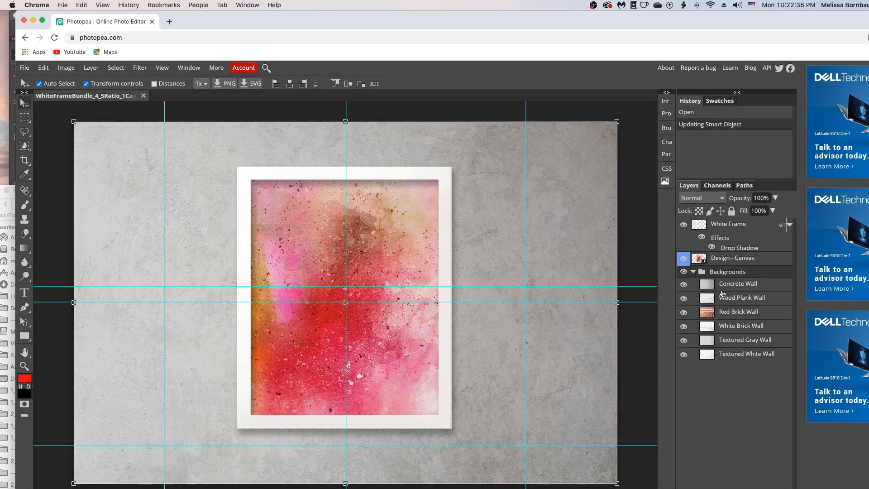
Hide the Concrete Wall and Wood Plank Wall layers, and show Concrete Wall again as the mockup's background
{"action": "left_click", "coordinate": [684, 284]}
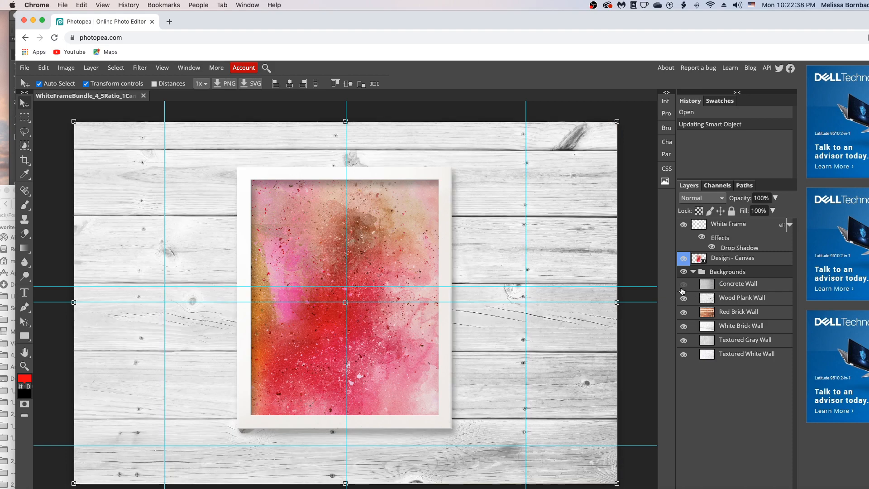
{"action": "left_click", "coordinate": [684, 299]}
{"action": "left_click", "coordinate": [683, 284]}
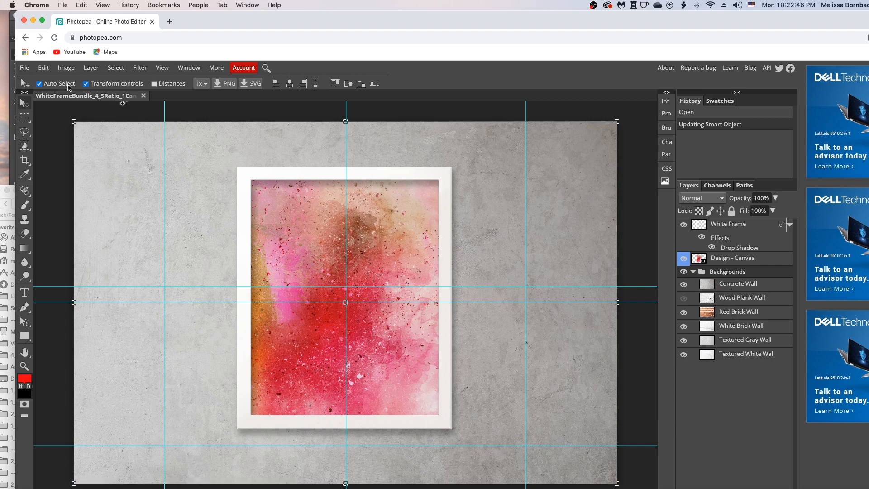
Examine the file formats available for exporting the finished mockup
{"action": "left_click", "coordinate": [24, 69]}
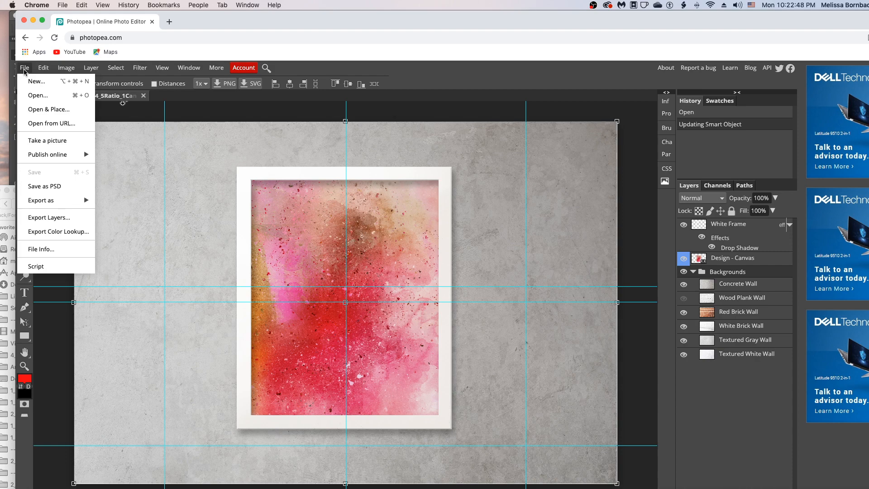
{"action": "mouse_move", "coordinate": [63, 201]}
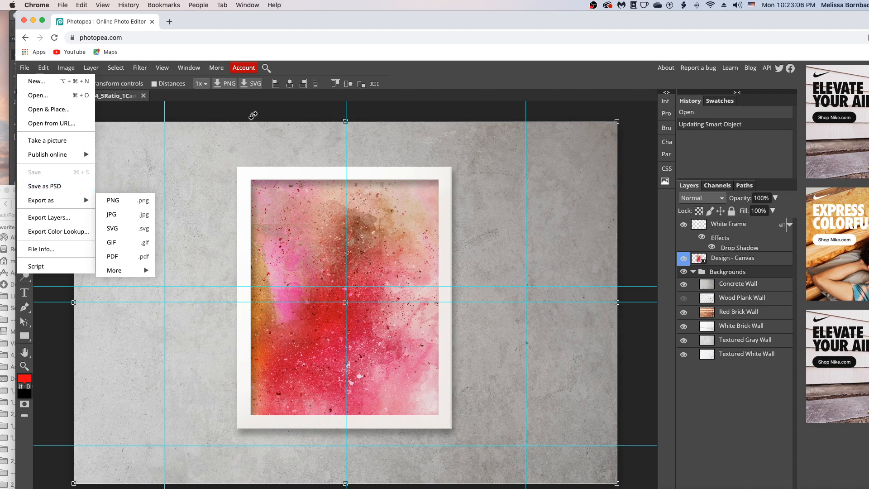
{"action": "left_click", "coordinate": [252, 116]}
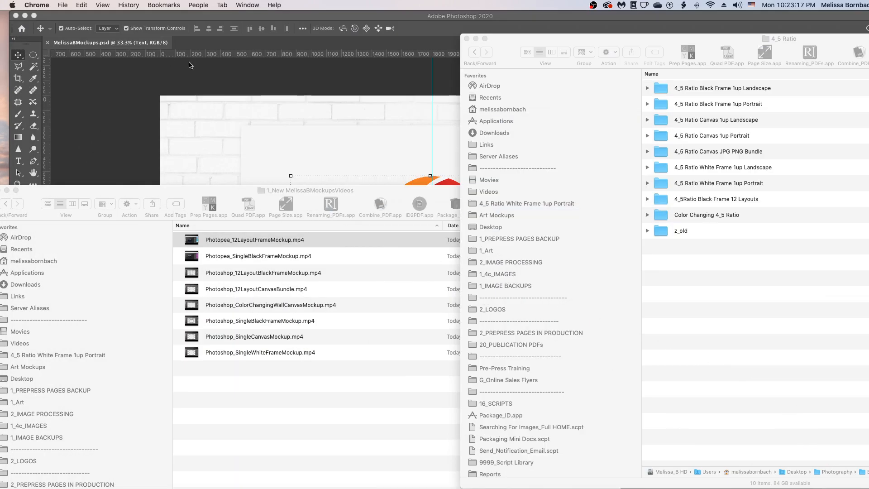
Switch to Photoshop, where the mockup website's promotional document is open
{"action": "left_click", "coordinate": [248, 71]}
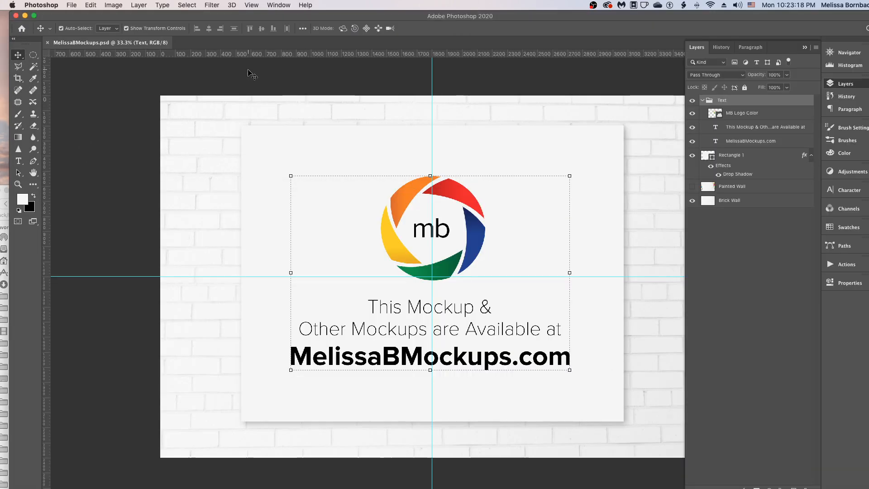